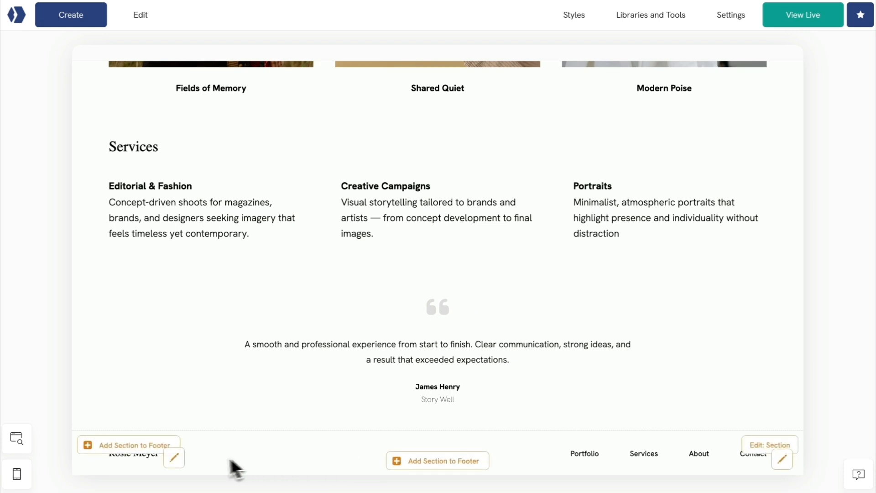
- Add a Short Text element under the footer logo reading "Photographer / Art director"
left_click(174, 458)
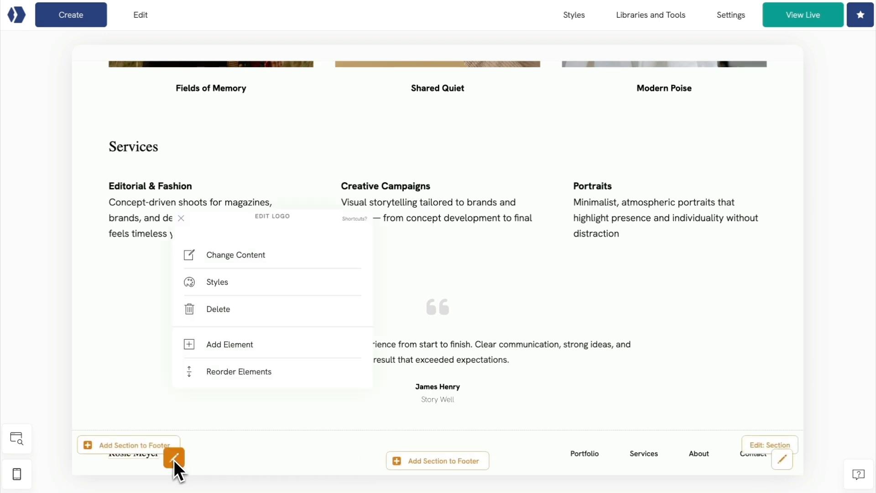
left_click(212, 348)
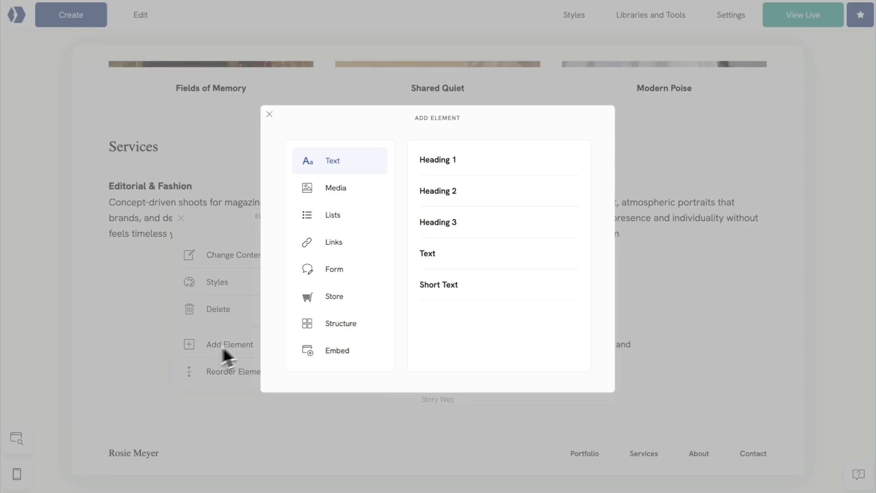
left_click(560, 285)
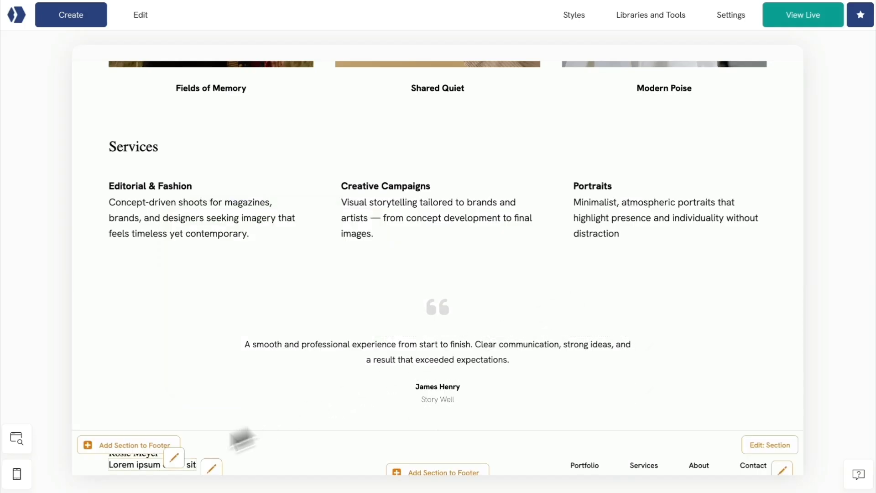
left_click(130, 471)
left_click(204, 418)
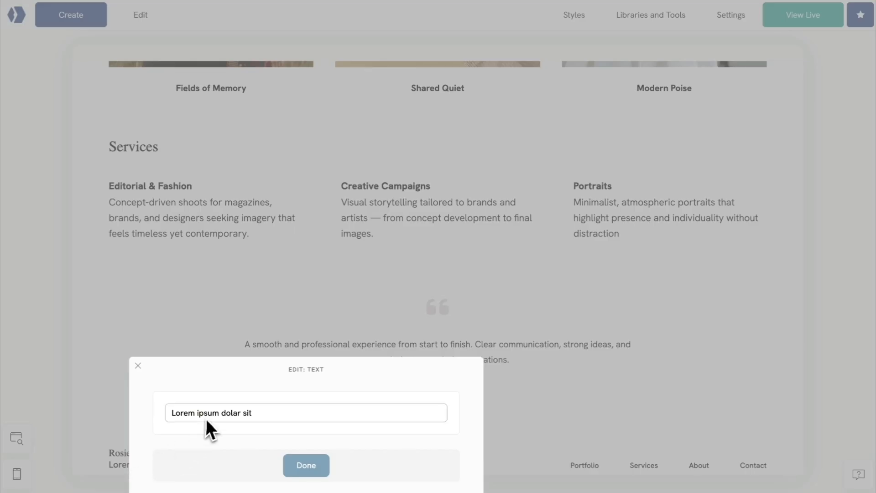
type("Photographer / Art director")
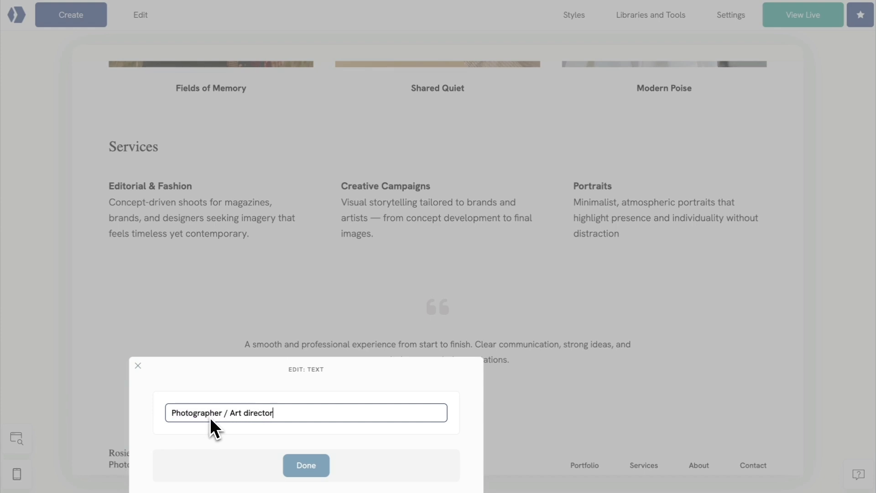
left_click(306, 465)
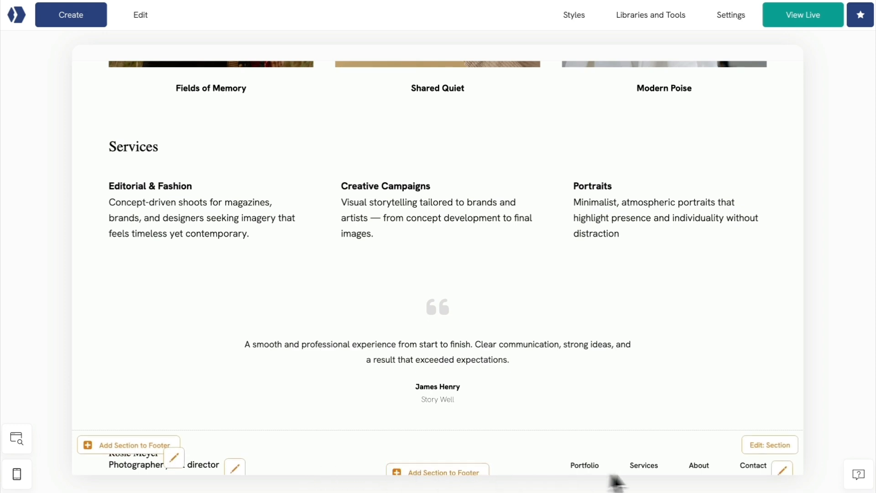
- Stack the footer links vertically and align them to the right
left_click(782, 468)
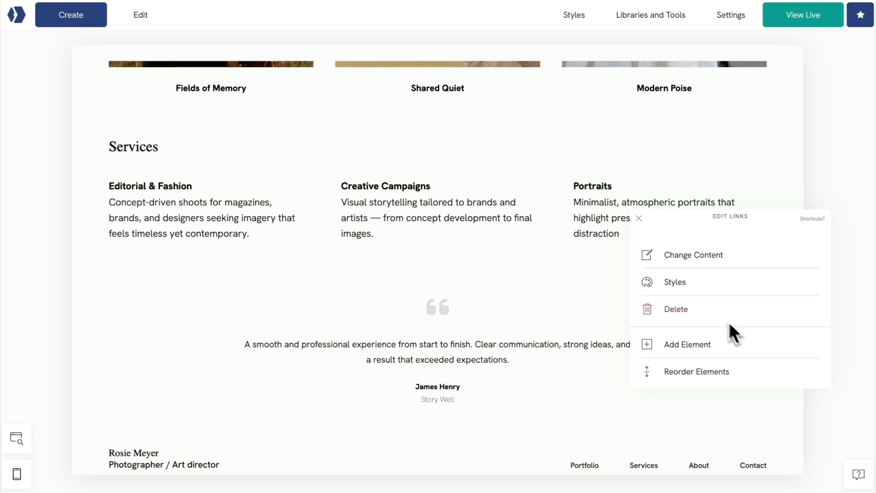
left_click(676, 282)
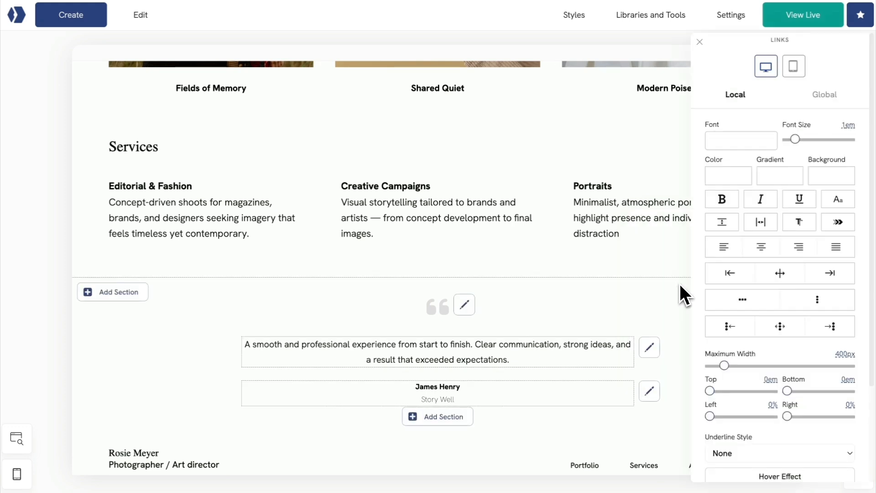
left_click(815, 298)
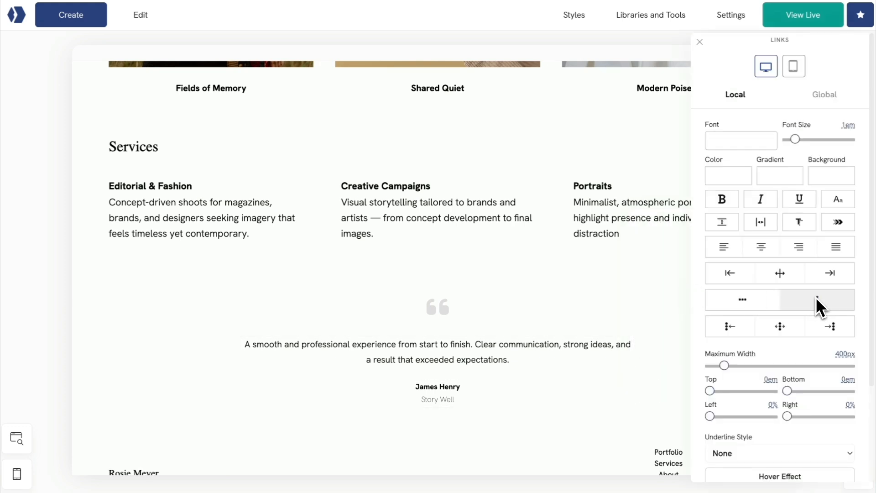
left_click(831, 330)
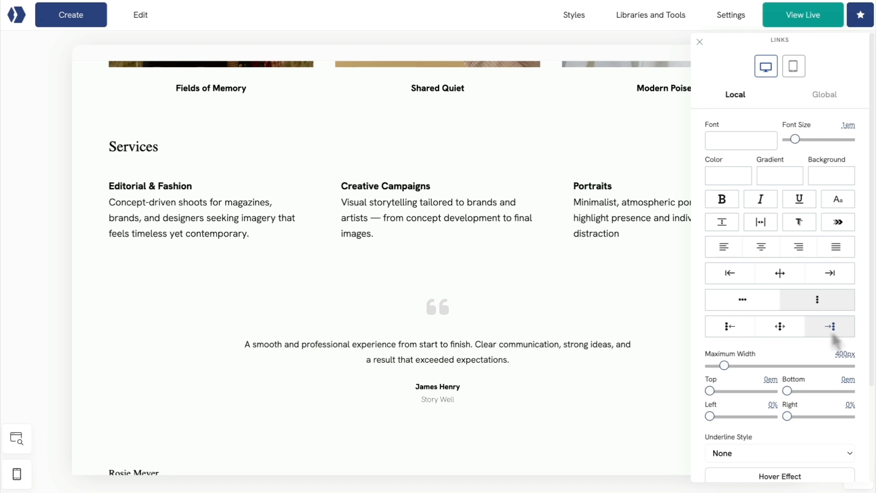
left_click(648, 451)
scroll(648, 417, "down", 1)
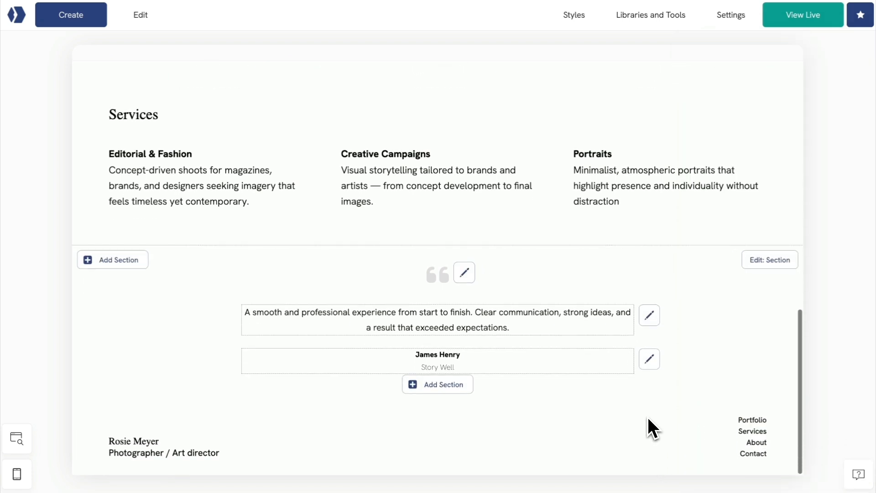
- Rename the Services link in the footer to "Press"
left_click(760, 434)
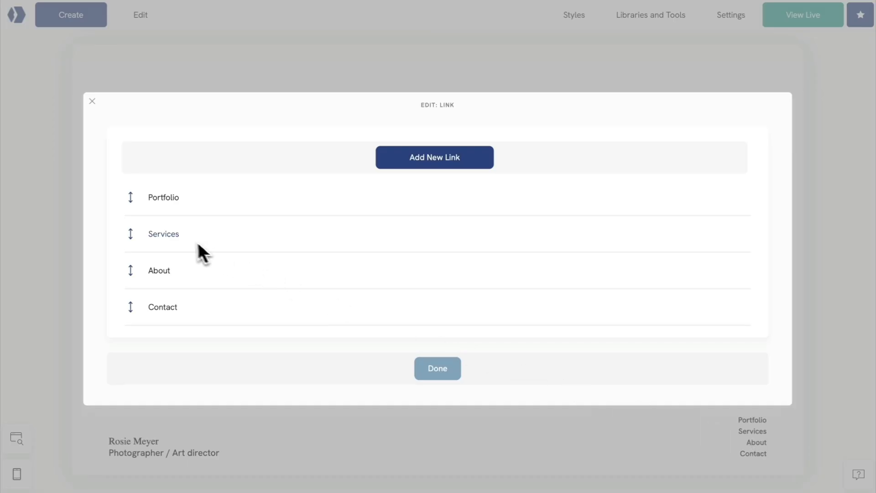
left_click(178, 242)
double_click(466, 163)
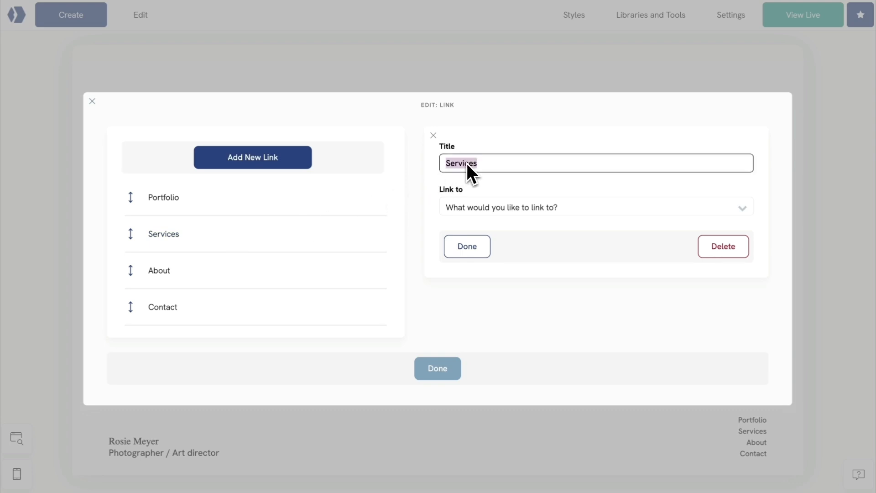
type("Press")
- Link the footer's Portfolio entry to the existing Work page
left_click(161, 198)
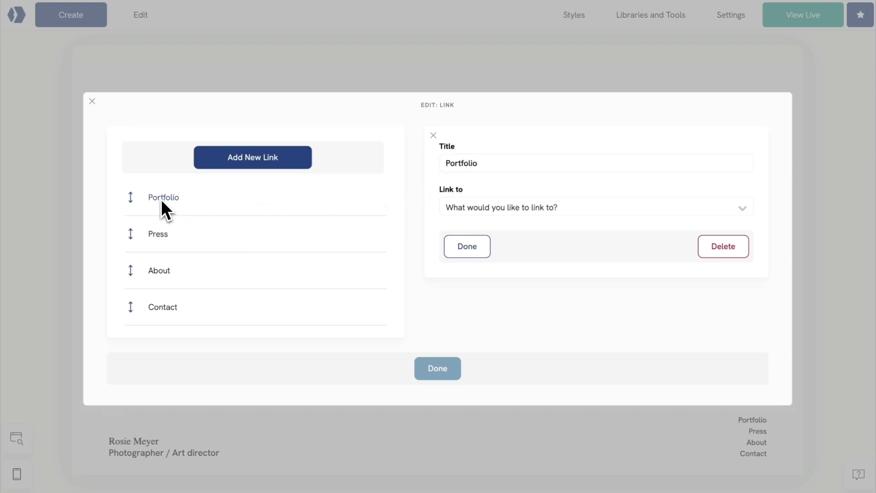
left_click(480, 209)
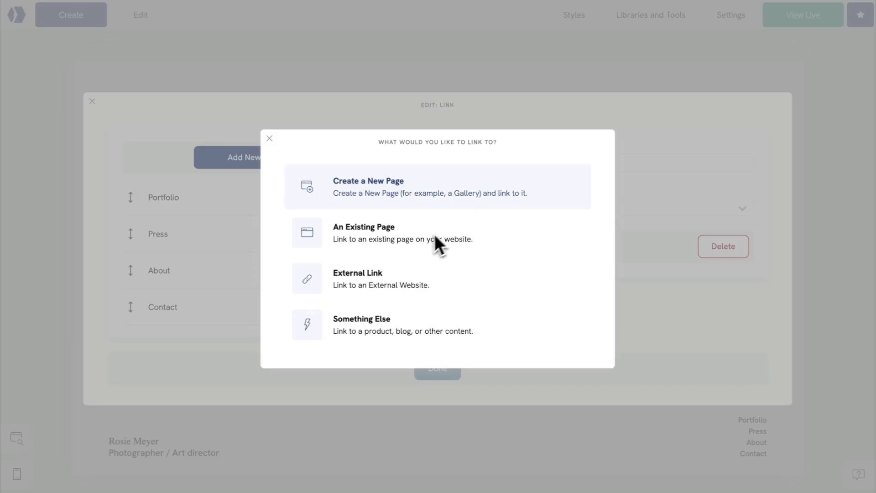
left_click(425, 248)
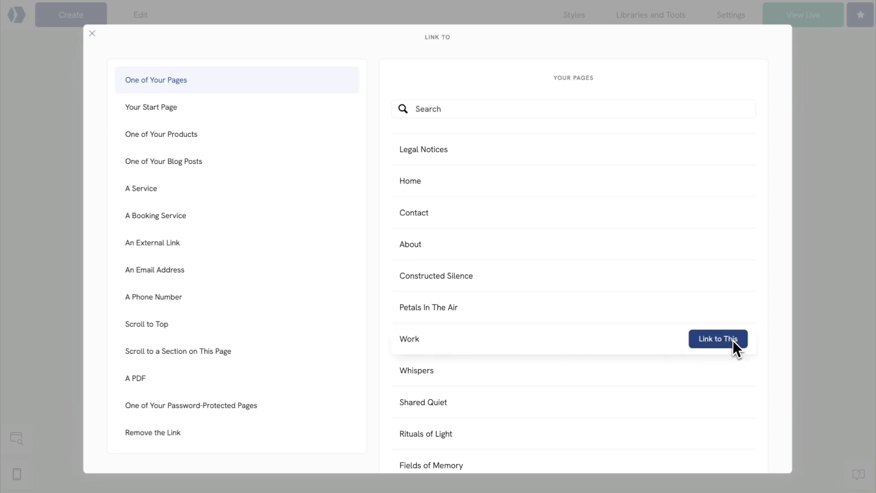
left_click(733, 340)
left_click(469, 252)
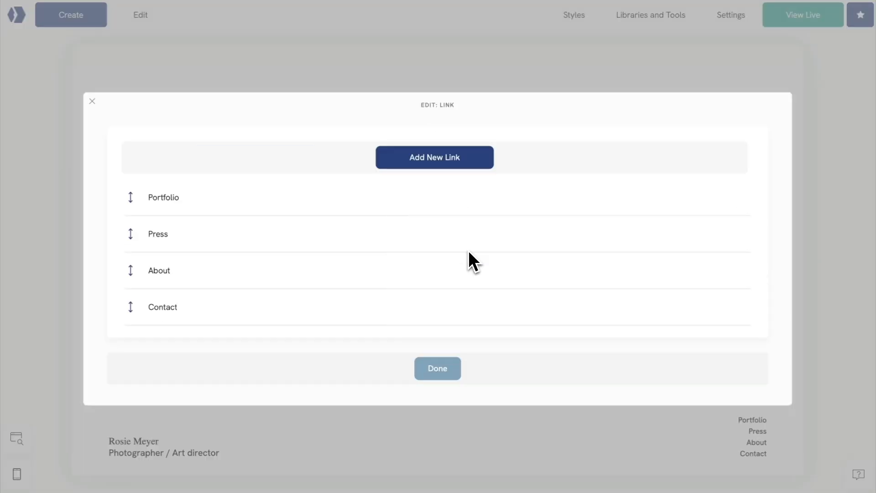
- Link the footer's About entry to the existing About page
left_click(152, 270)
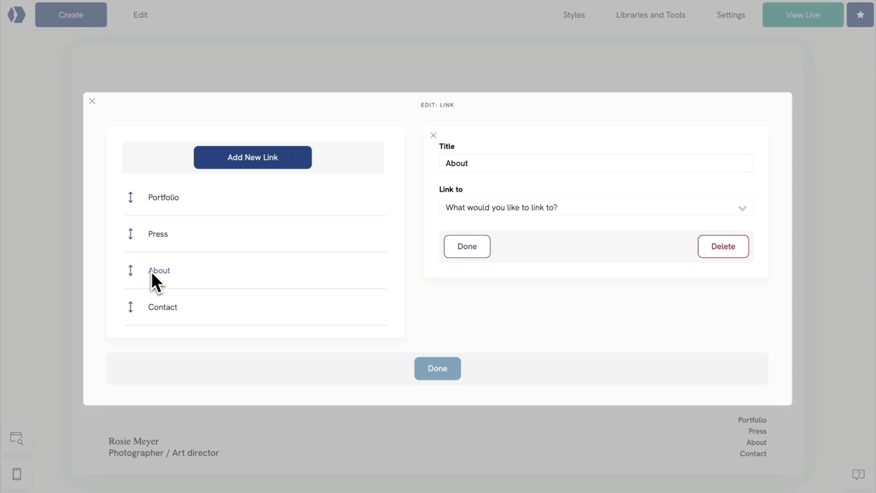
left_click(482, 209)
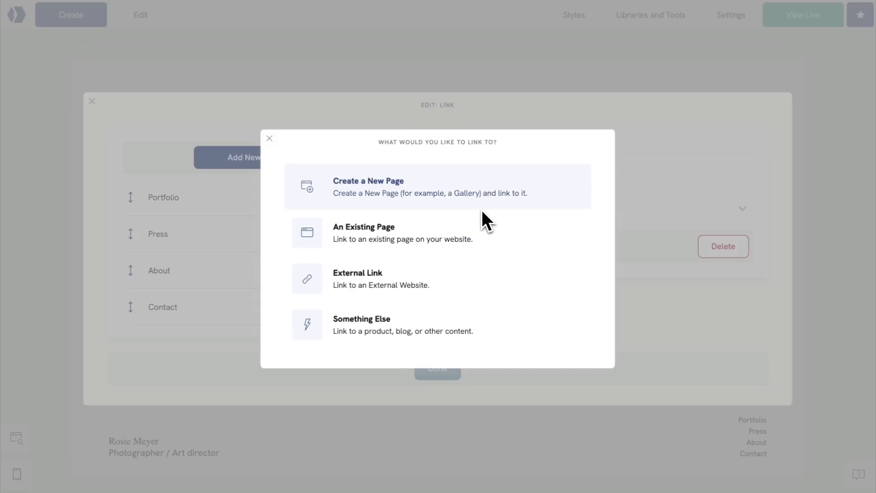
left_click(417, 235)
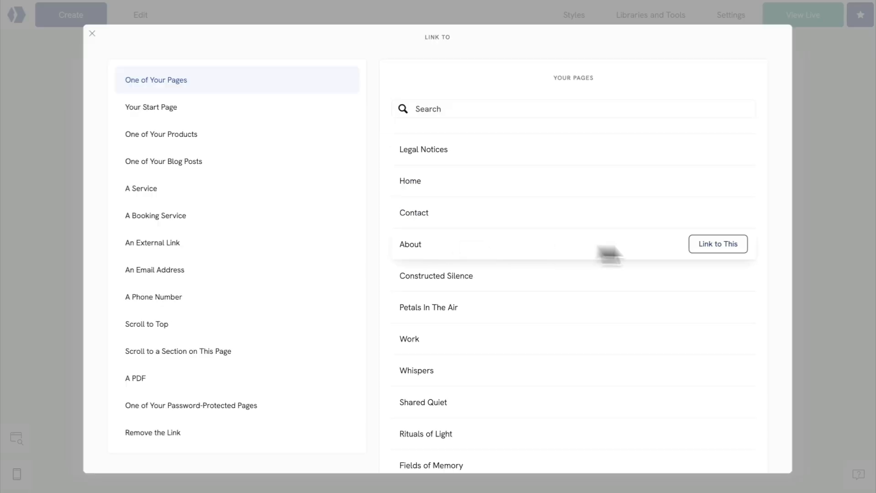
left_click(725, 245)
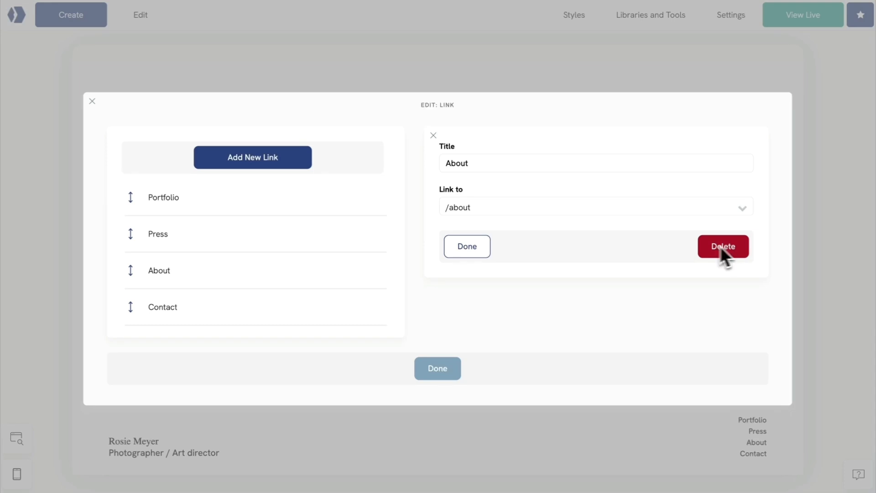
- Link the footer's Contact entry to the existing Contact page
left_click(166, 310)
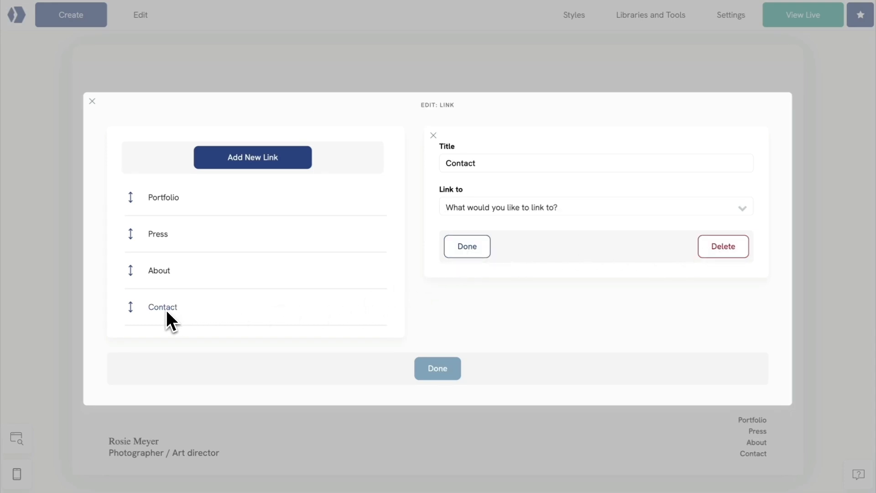
left_click(484, 222)
left_click(462, 227)
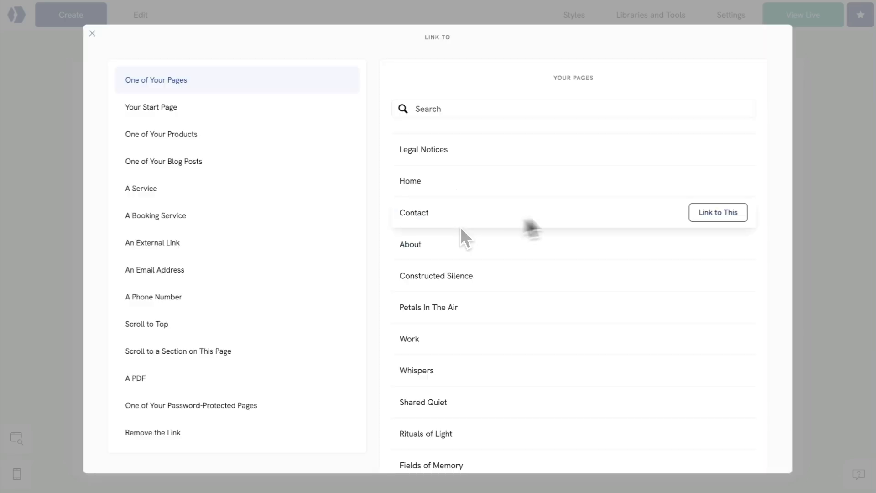
left_click(715, 214)
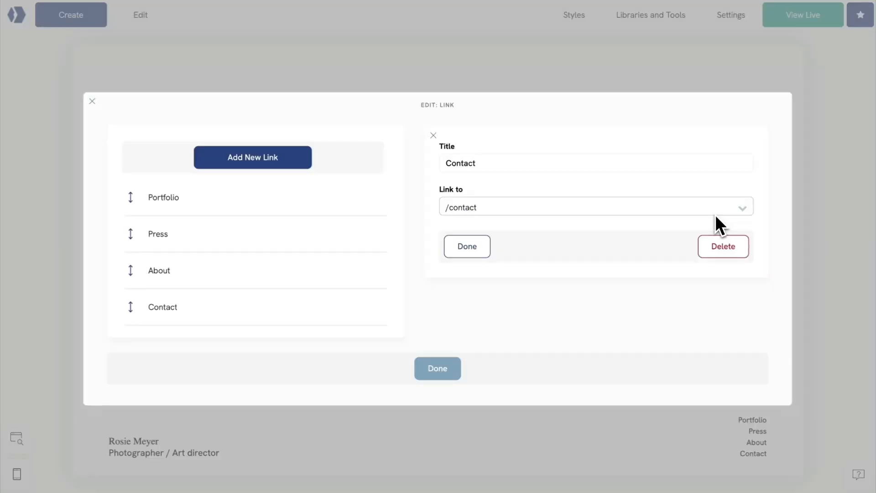
left_click(462, 245)
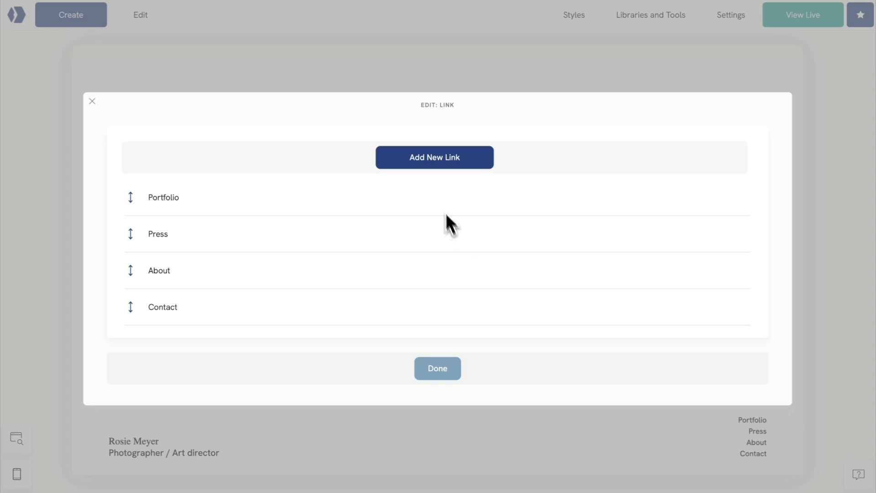
- Add a new footer link titled "Legal Notices"
left_click(427, 160)
left_click(451, 165)
type("Legal Notices")
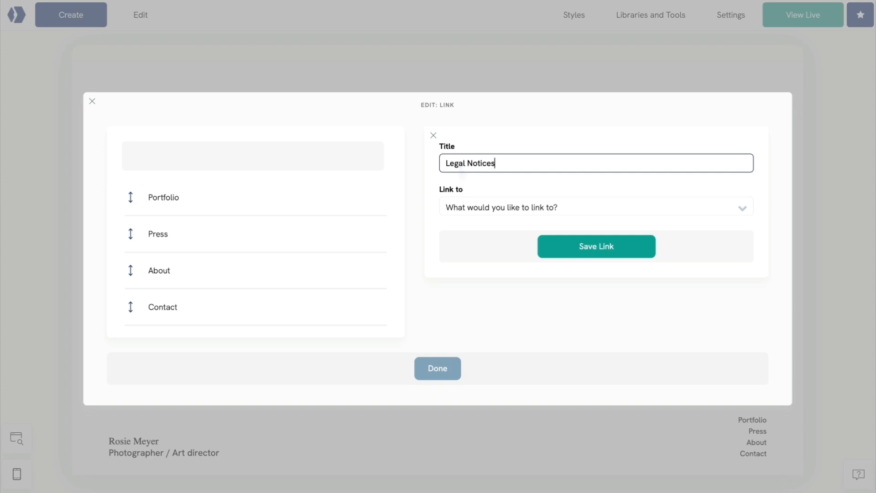
- Choose a new page as the Legal Notices link's target, using a template from the Text category of Text & Headings
left_click(486, 210)
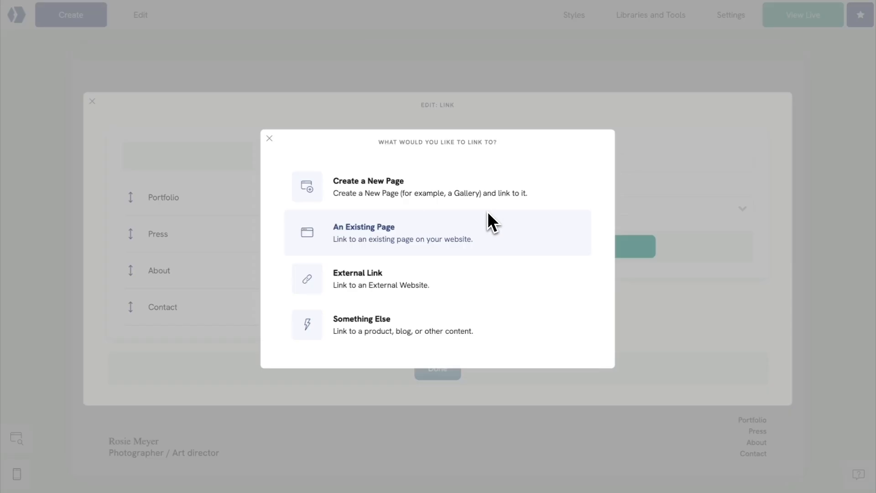
left_click(423, 185)
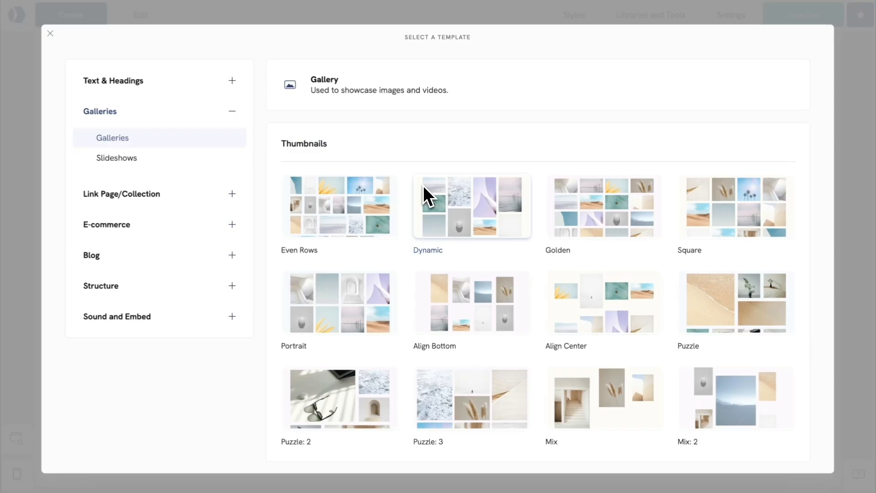
left_click(154, 77)
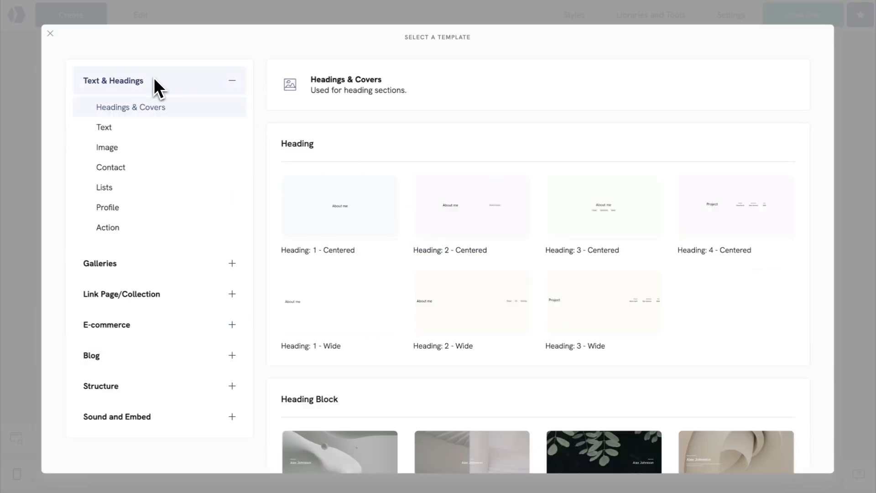
left_click(129, 126)
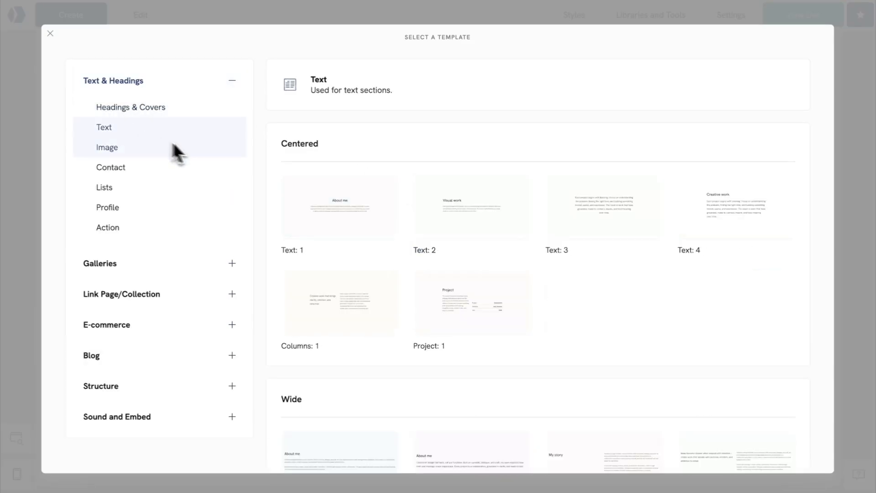
scroll(330, 244, "down", 1)
left_click(341, 201)
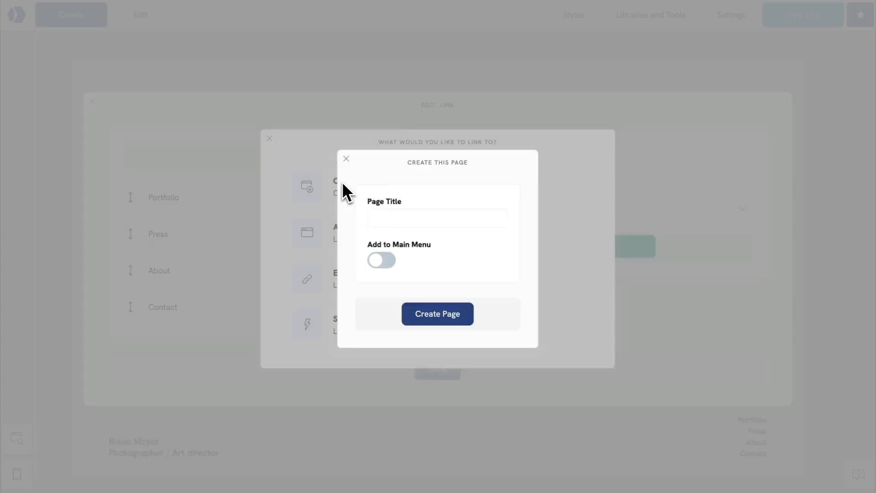
- Create the new page with the title "Legal Notices" and save the footer link to it
left_click(386, 219)
type("Legal Notices")
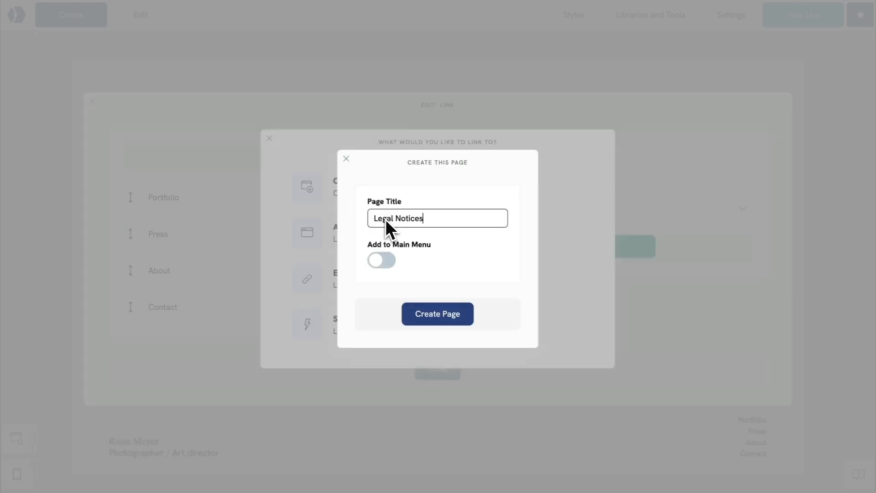
left_click(433, 320)
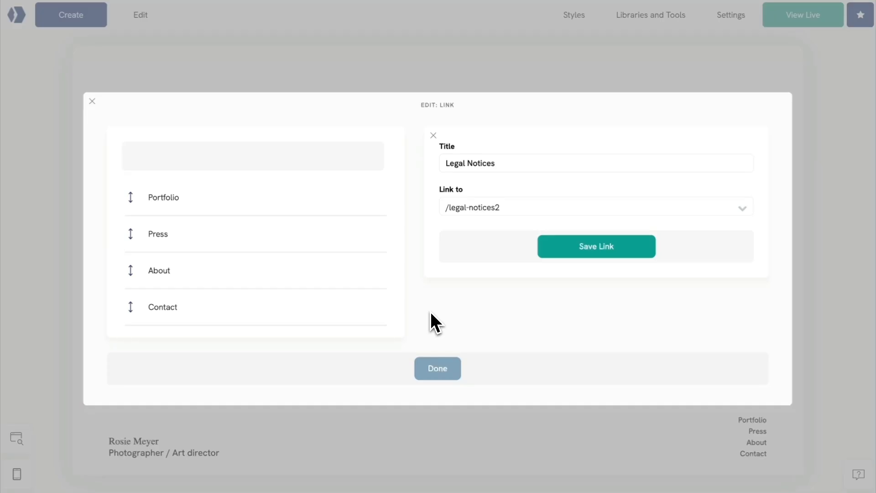
left_click(578, 254)
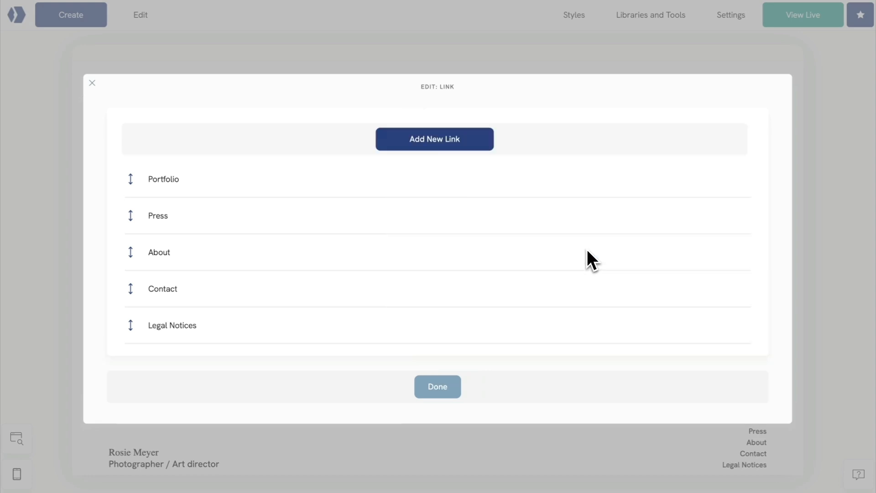
left_click(437, 387)
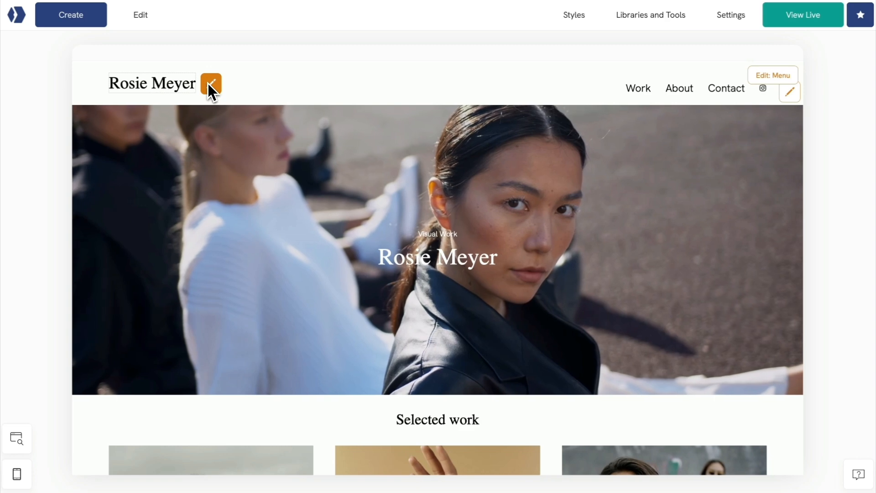
- Copy the styles of the site logo in the page header
left_click(208, 83)
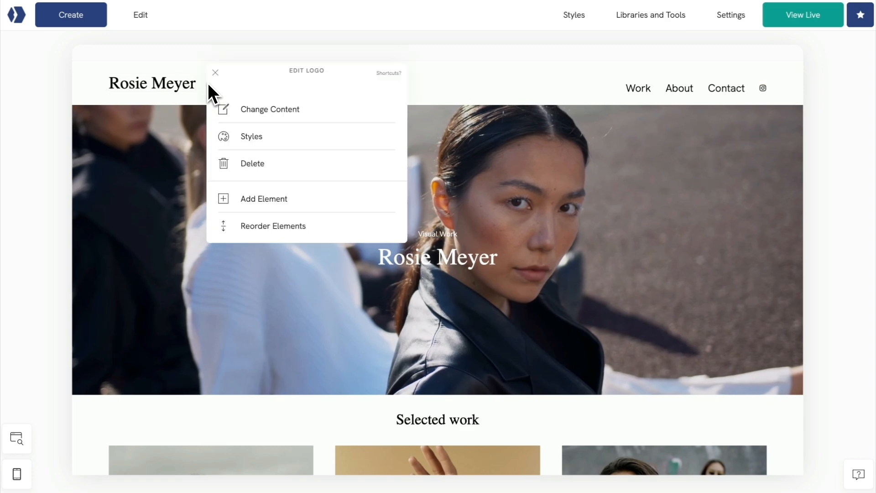
left_click(242, 138)
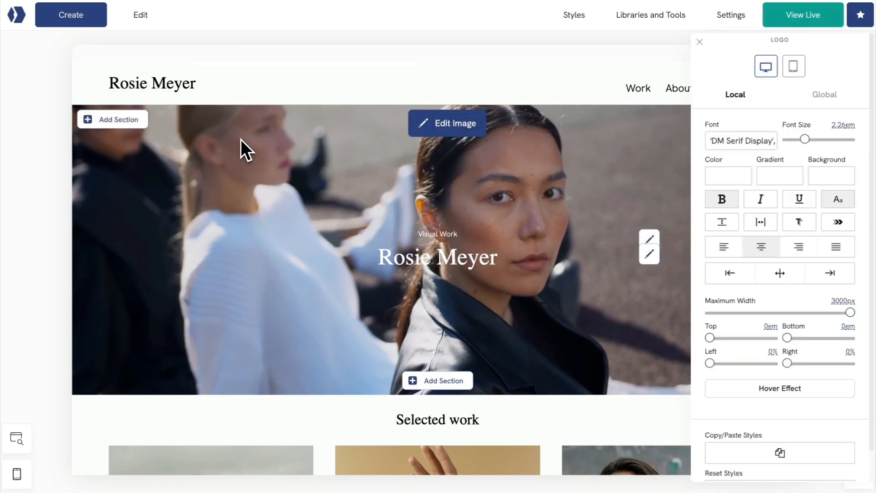
left_click(784, 457)
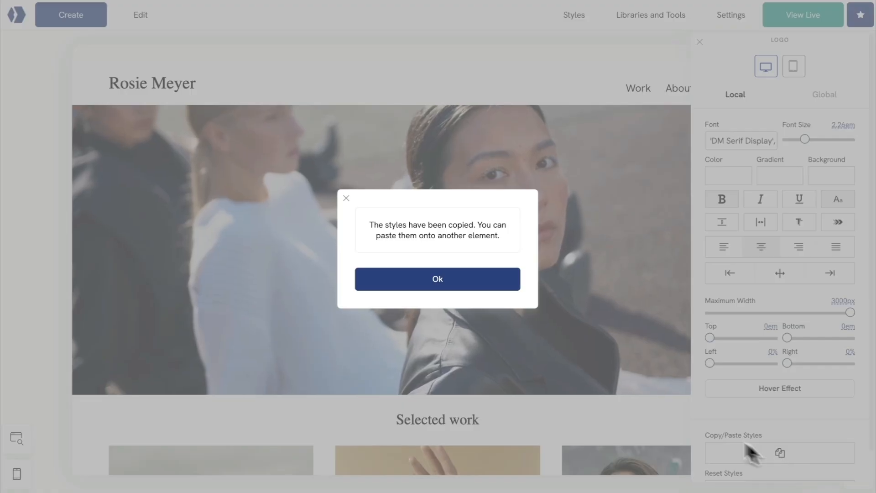
left_click(444, 284)
- Paste the copied header logo styles onto the footer logo, replacing its old styles
scroll(444, 283, "down", 10)
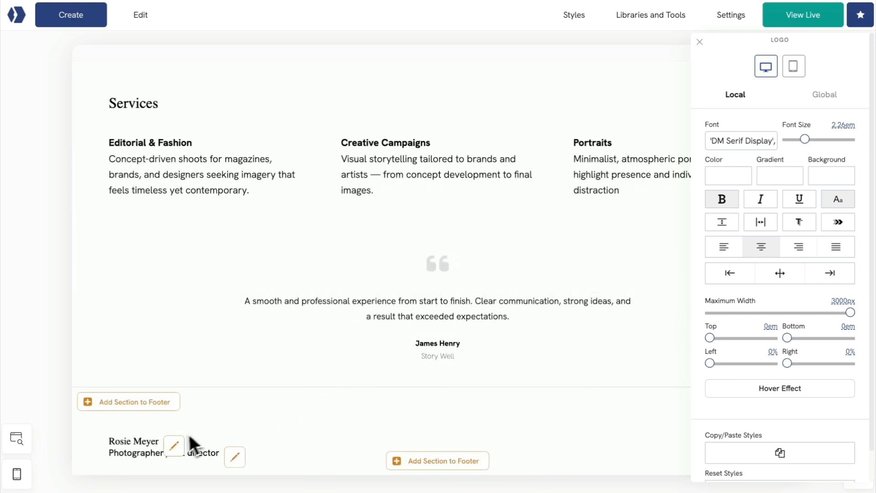
left_click(175, 444)
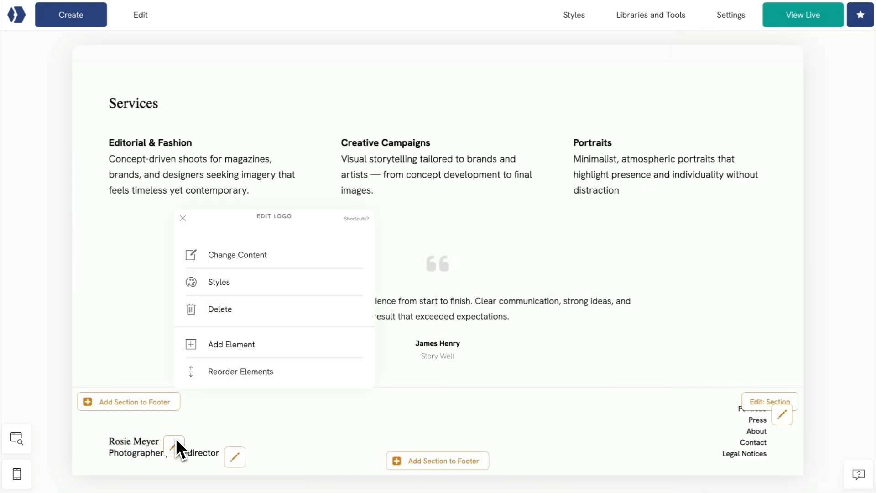
left_click(215, 282)
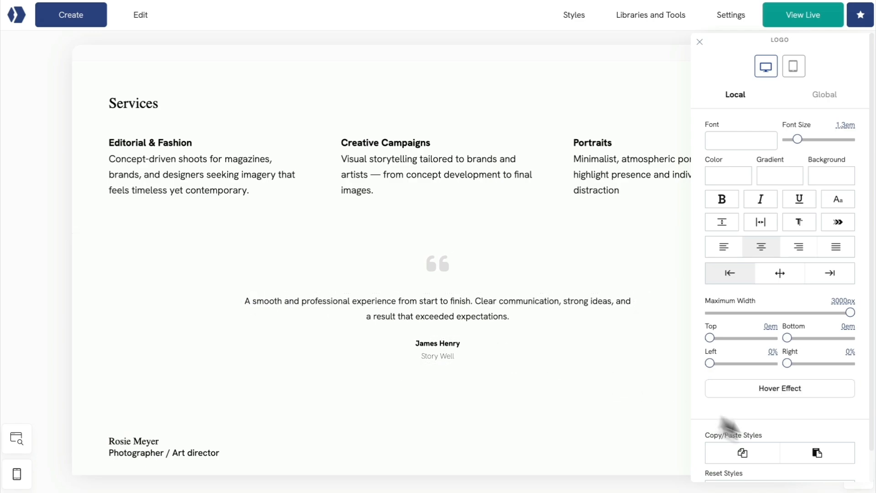
left_click(812, 456)
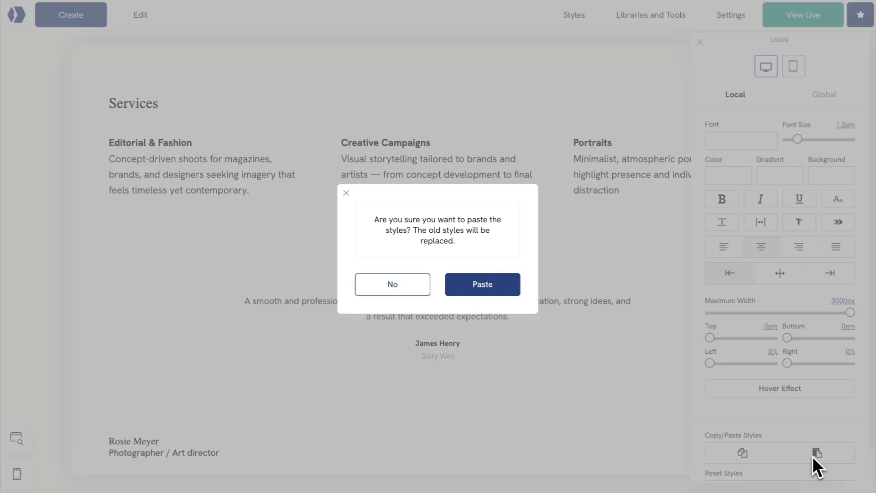
left_click(488, 288)
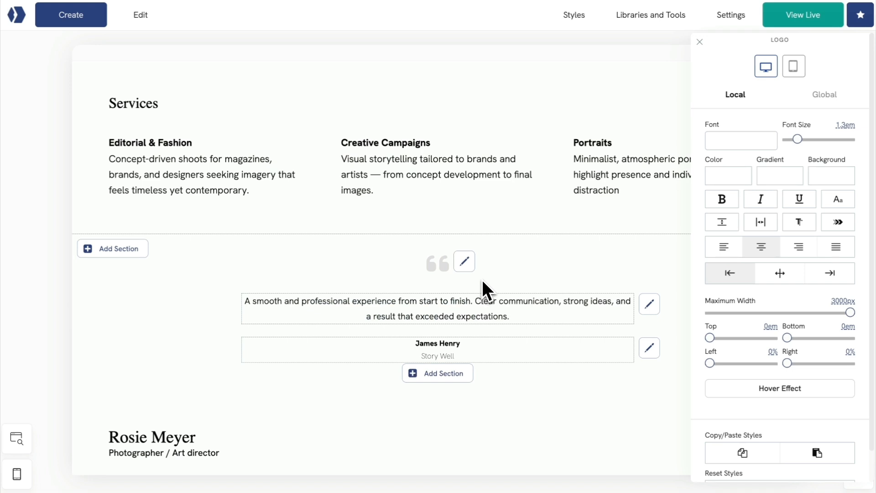
- Set the font size of the footer tagline "Photographer / Art director" to 0.96em
left_click(235, 457)
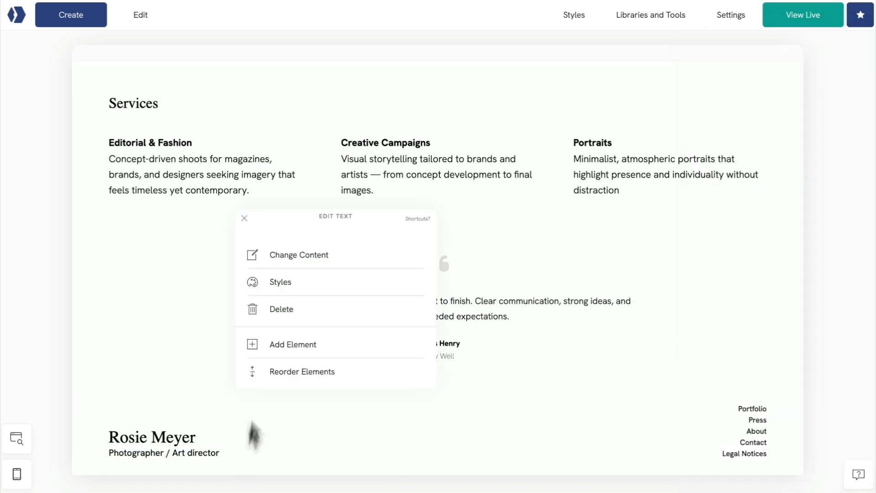
left_click(281, 280)
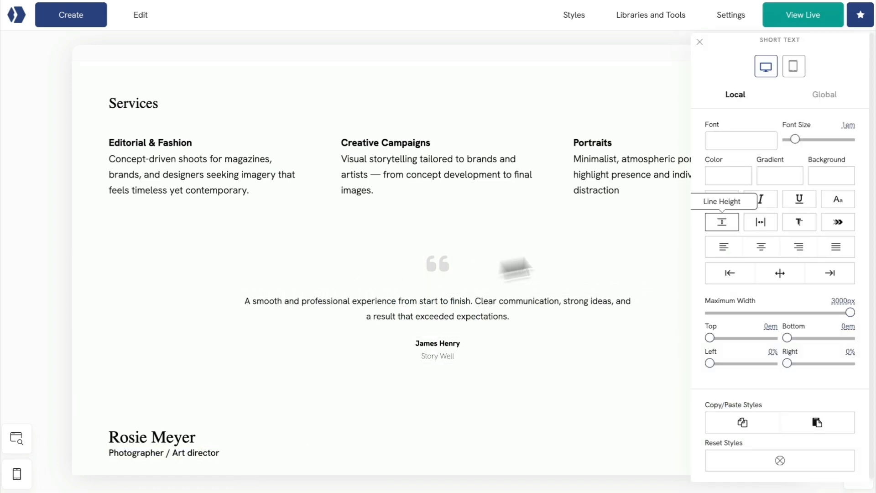
left_click_drag(798, 140, 795, 140)
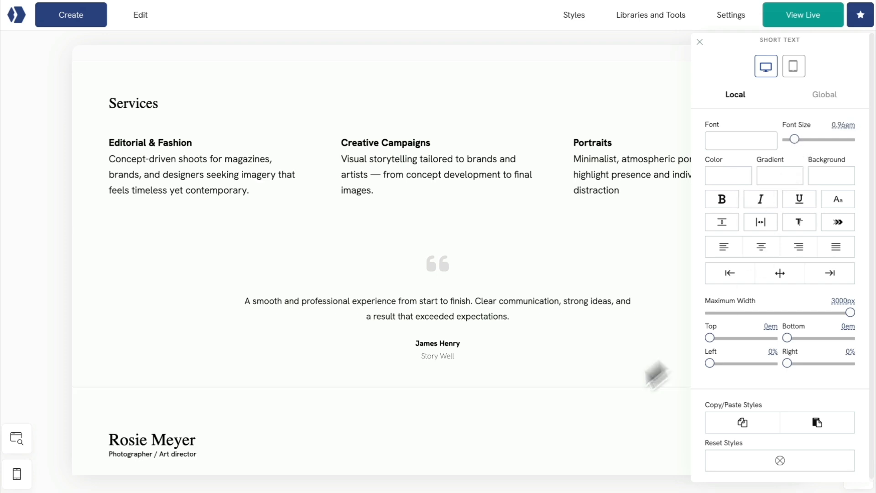
left_click(544, 446)
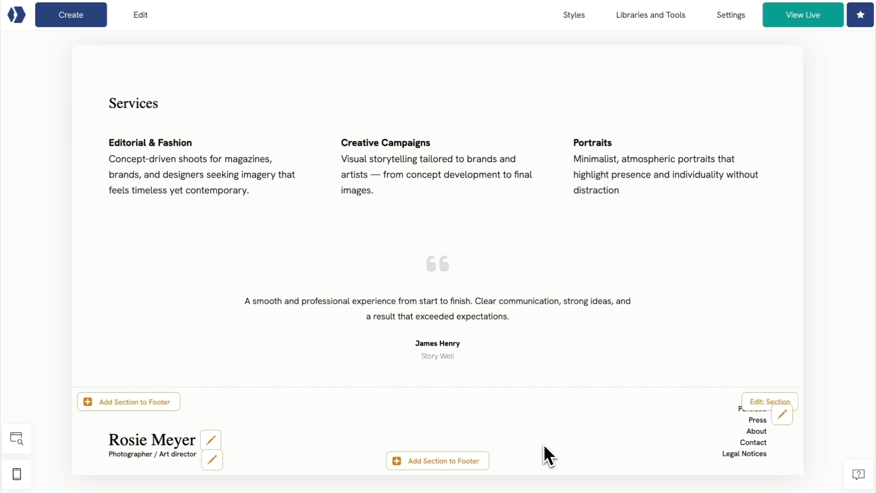
- Align the footer section's content to the top of the section
left_click(768, 401)
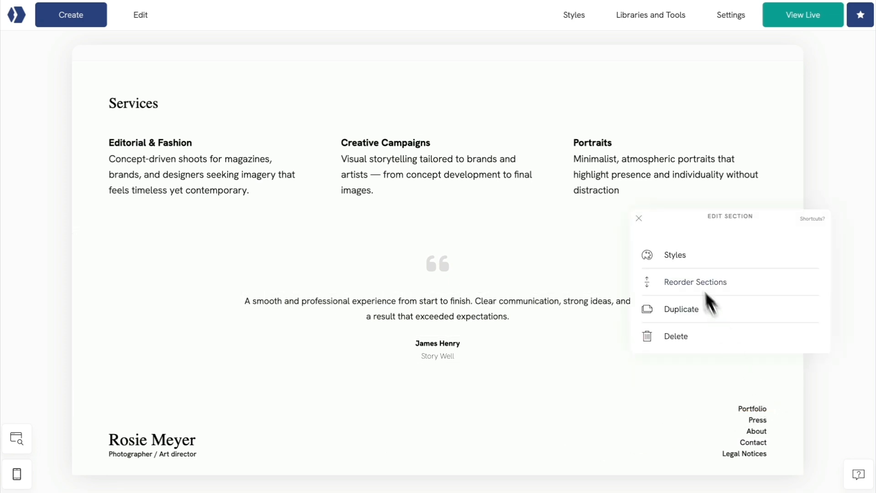
left_click(675, 255)
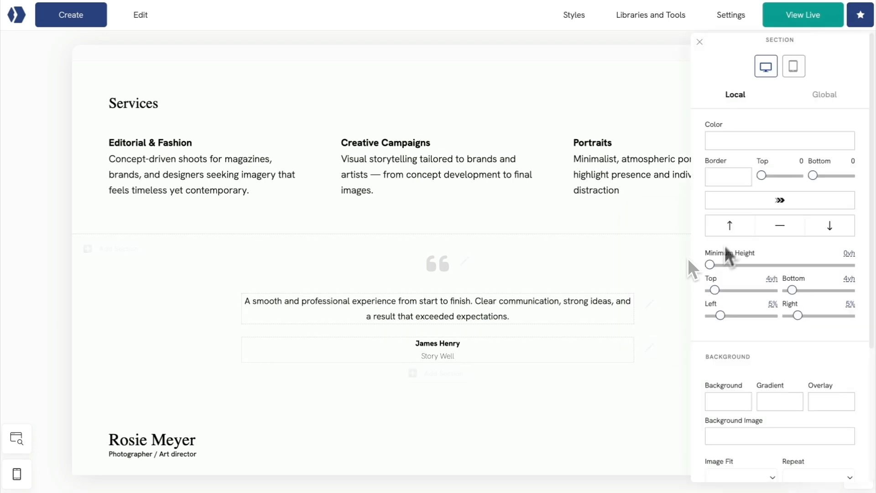
left_click(730, 227)
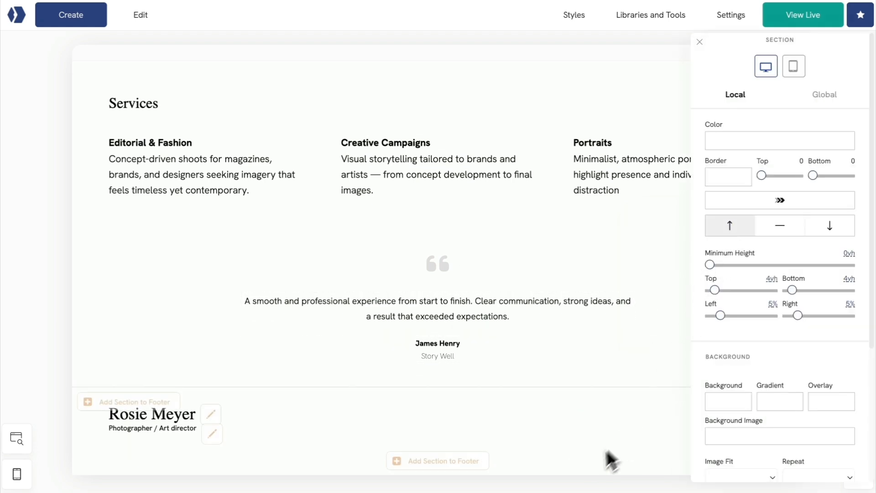
left_click(575, 466)
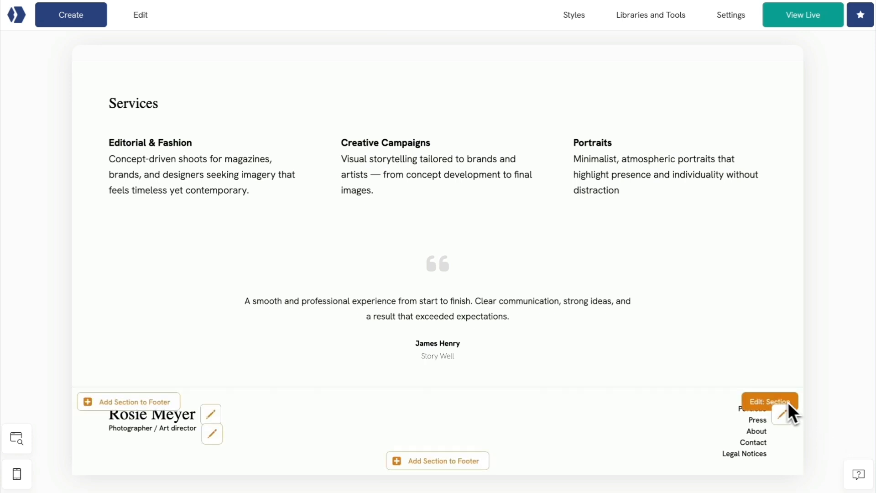
- Set the footer section's background color to white (FFFFFF)
left_click(765, 401)
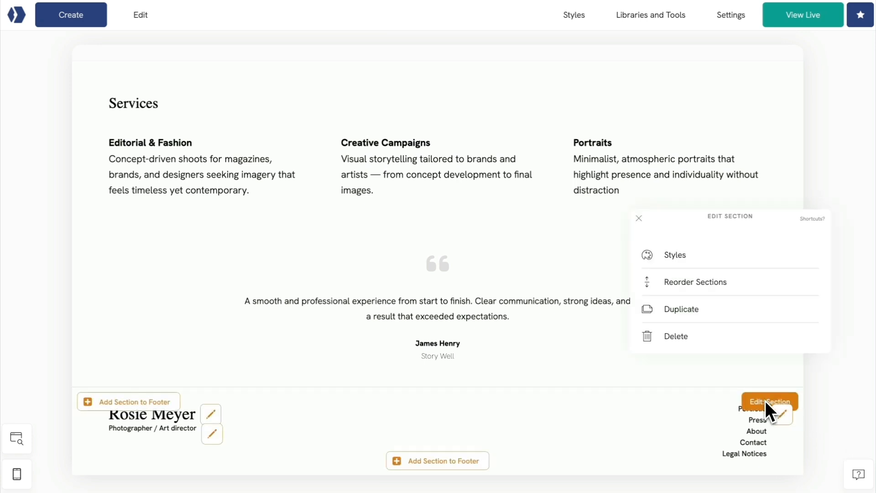
left_click(691, 256)
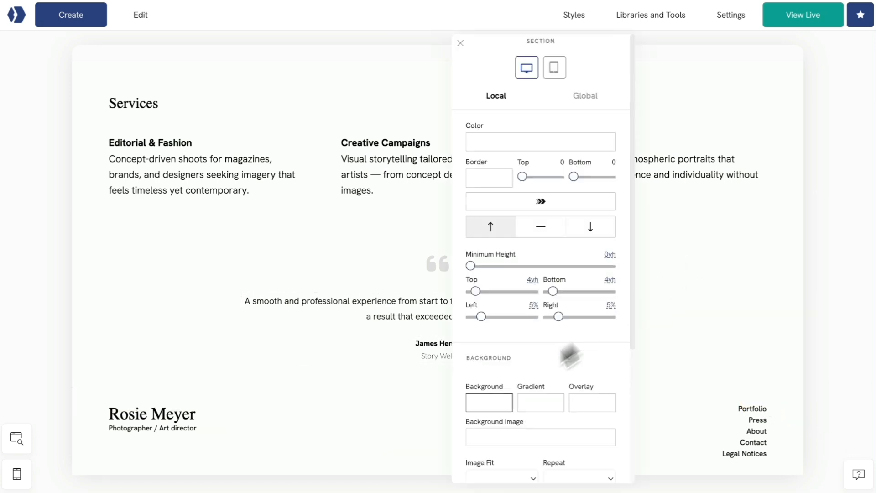
left_click(483, 399)
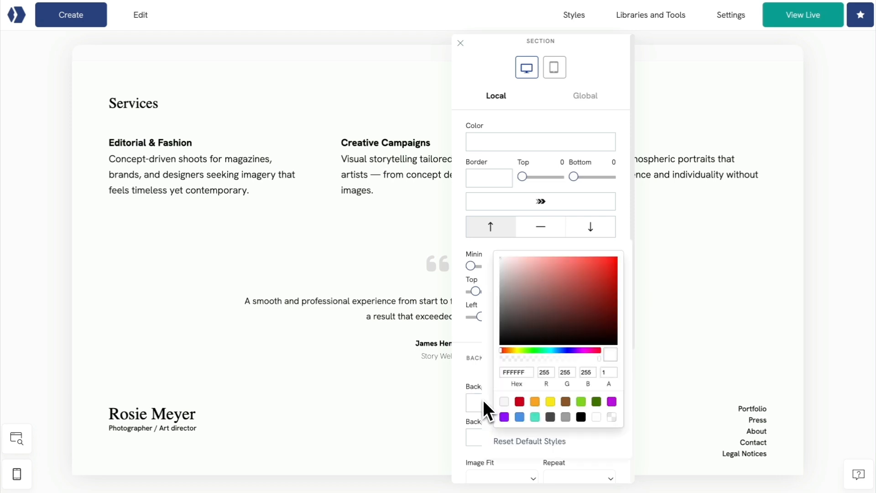
left_click(596, 417)
left_click(414, 447)
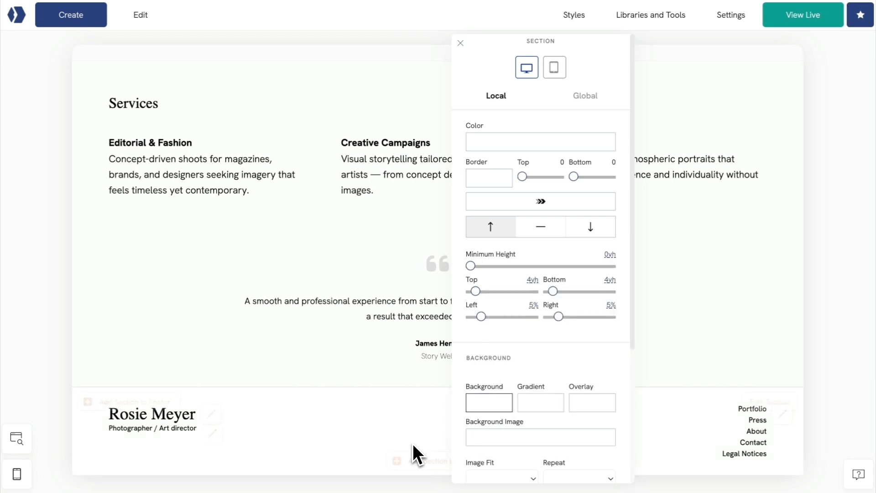
left_click(862, 416)
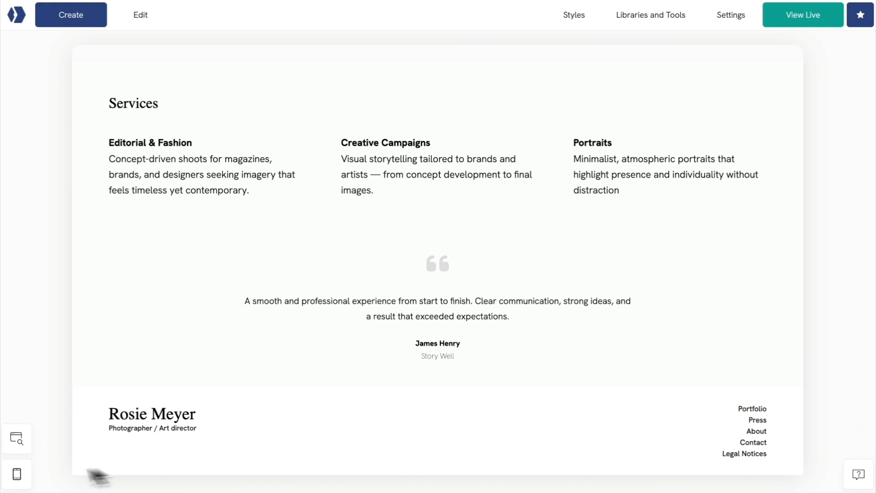
- Check the footer in the mobile preview and at the end of the About page
left_click(20, 473)
scroll(391, 391, "down", 10)
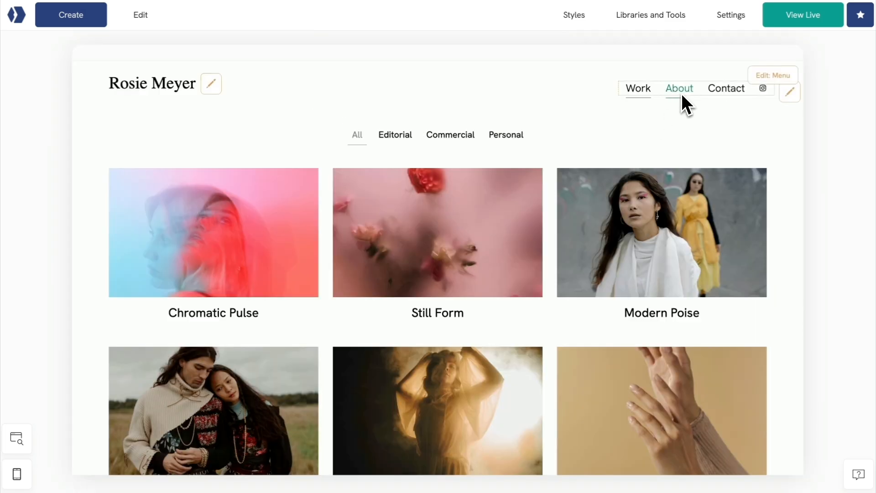
left_click(681, 92)
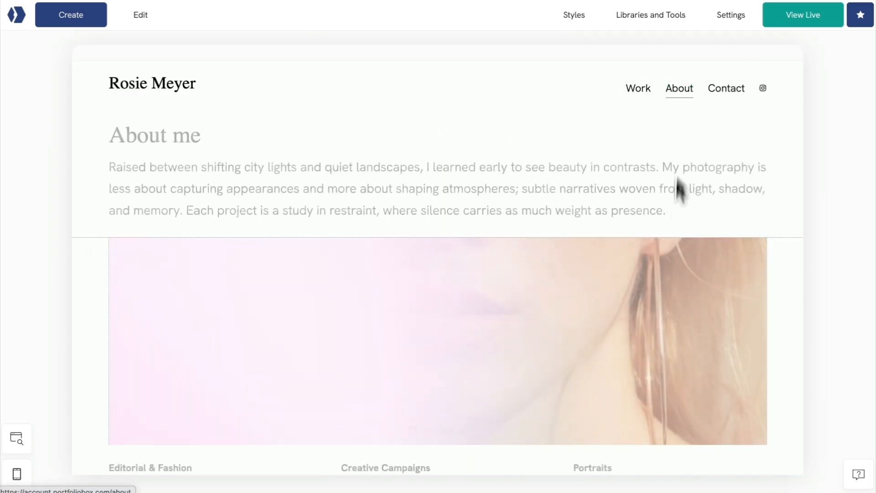
scroll(666, 283, "down", 10)
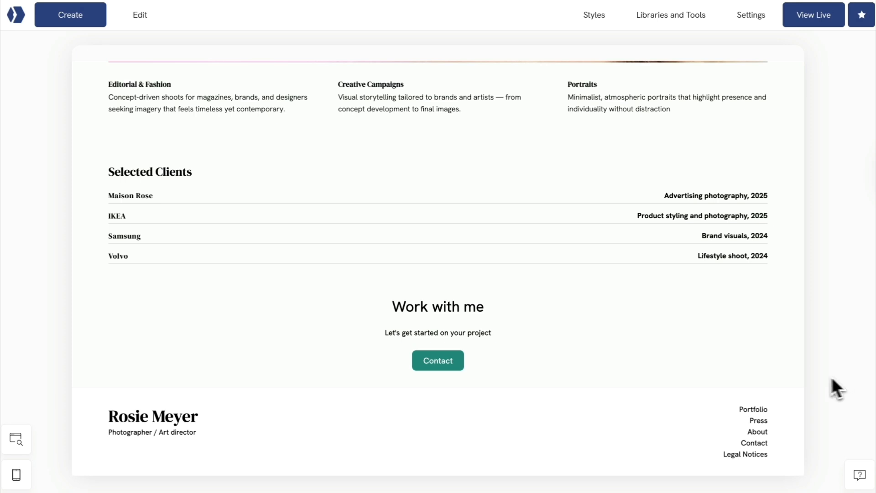
- Hide the footer on the About page through that page's settings and confirm the toggle
left_click(148, 16)
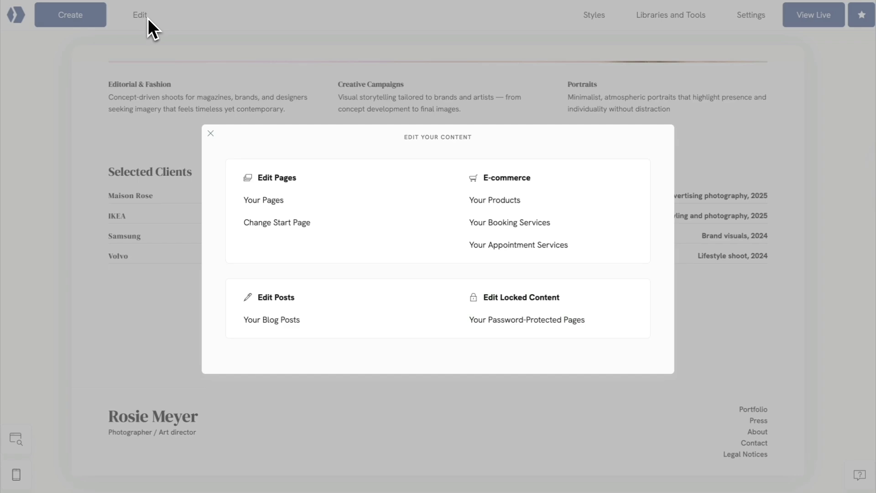
left_click(264, 205)
scroll(269, 215, "down", 3)
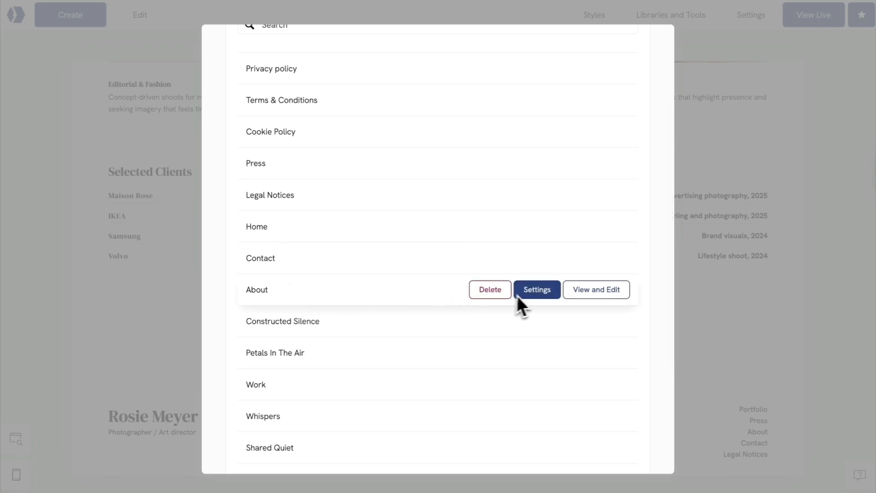
left_click(537, 290)
scroll(537, 295, "down", 3)
scroll(538, 296, "down", 3)
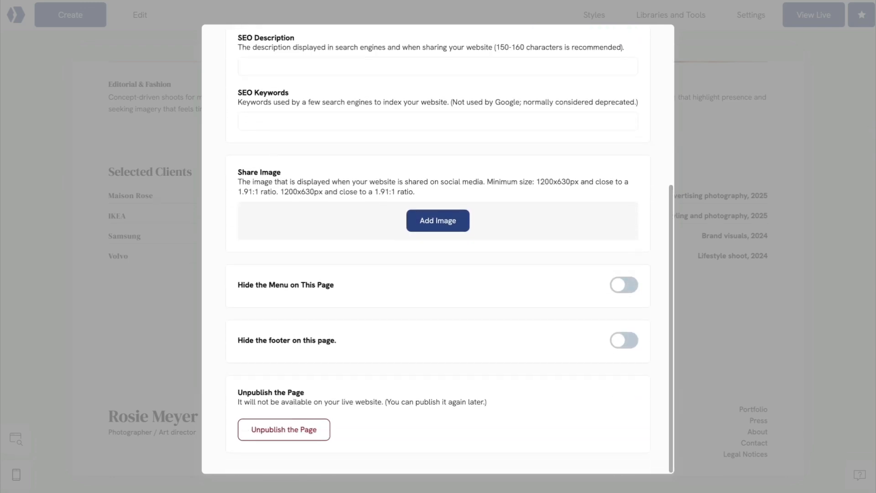
left_click(621, 345)
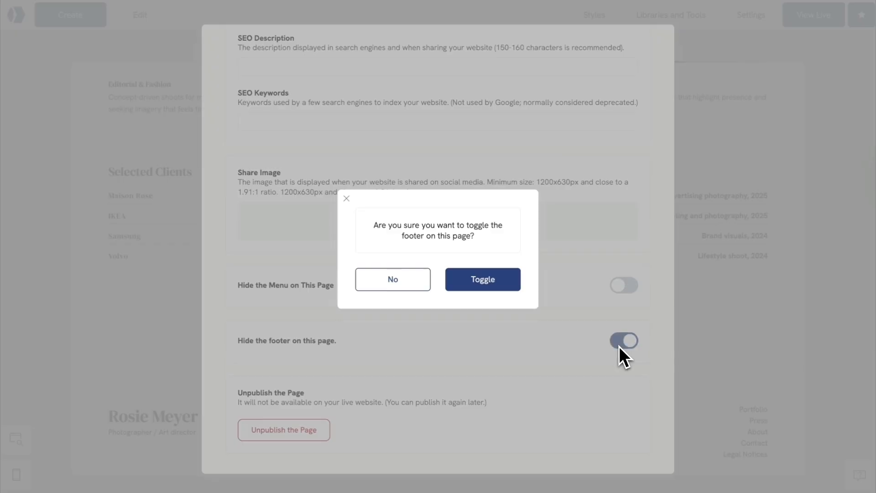
left_click(471, 279)
left_click(471, 278)
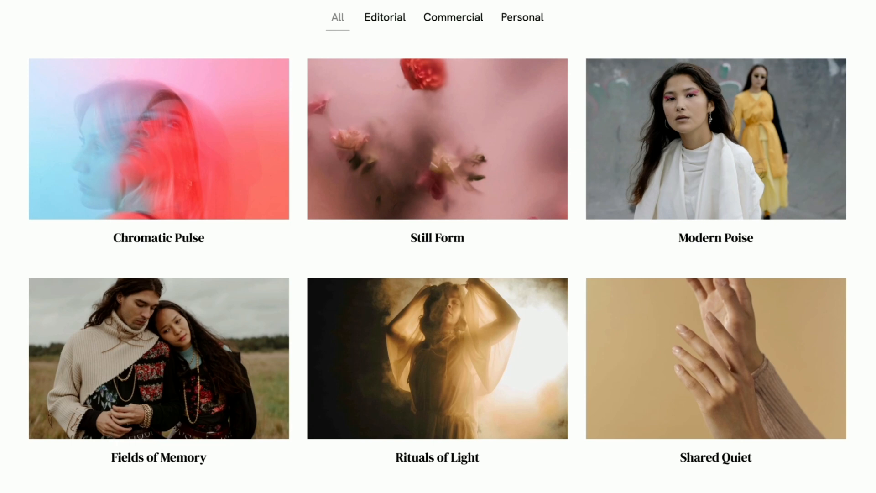
scroll(438, 247, "down", 7)
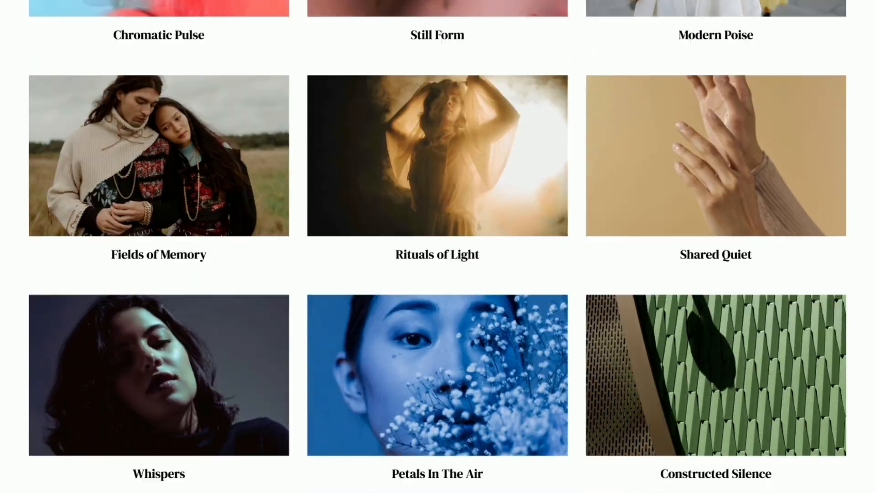